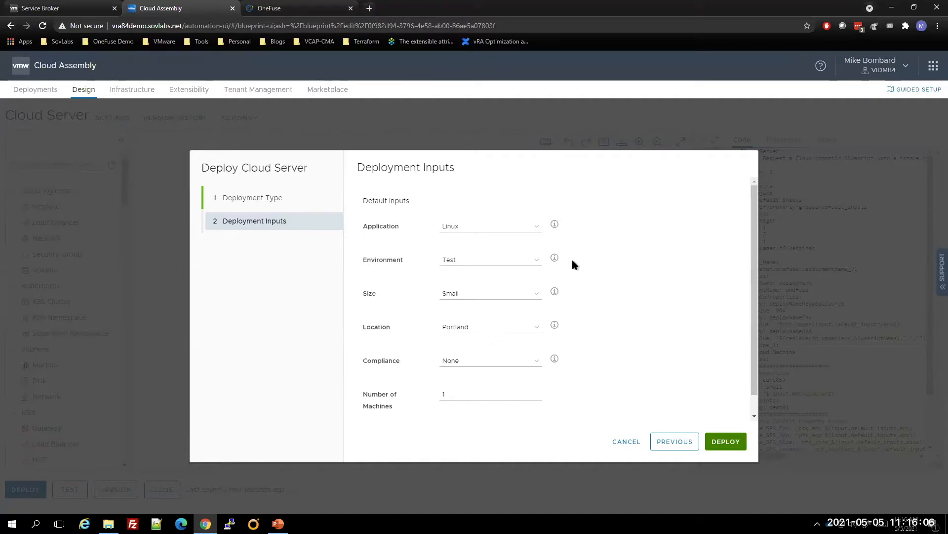
# Cancel the Cloud Server deployment and widen the blueprint code area to show the Property Toolkit property groups
pyautogui.click(625, 443)
pyautogui.moveTo(692, 298); pyautogui.dragTo(391, 286)
pyautogui.scroll(-1, 526, 303)
pyautogui.scroll(-1, 526, 303)
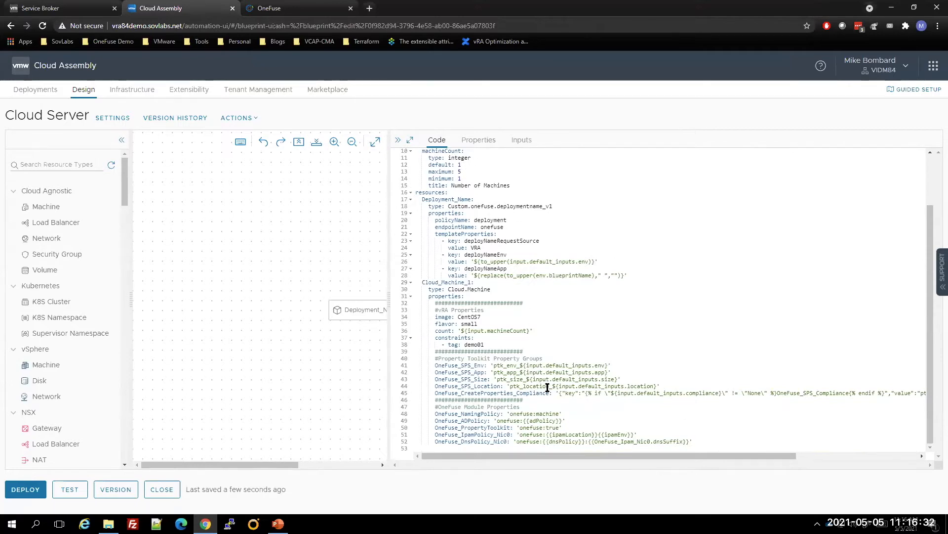
# Highlight the OneFuse_SPS_Env property in the blueprint code, including its ptk_env_${input.default_inputs.env} value
pyautogui.click(595, 364)
pyautogui.doubleClick(604, 365)
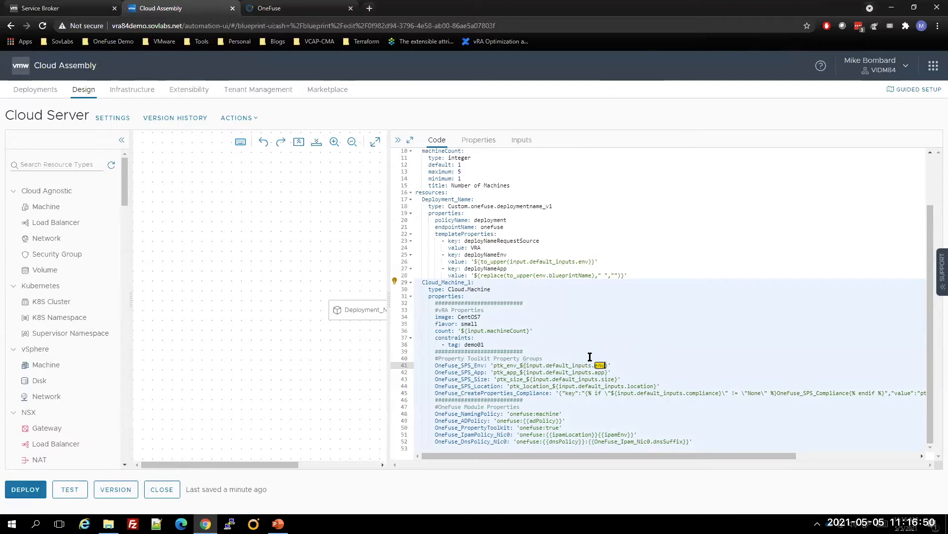
pyautogui.moveTo(435, 365); pyautogui.dragTo(471, 367)
pyautogui.click(568, 359)
pyautogui.moveTo(607, 365); pyautogui.dragTo(492, 365)
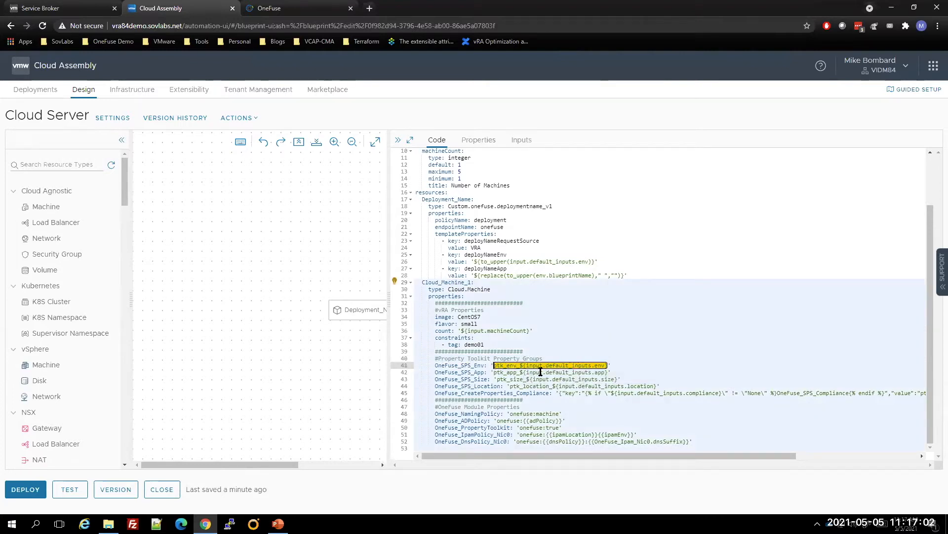
# Switch to OneFuse and search the static property sets for ptk_env
pyautogui.click(287, 8)
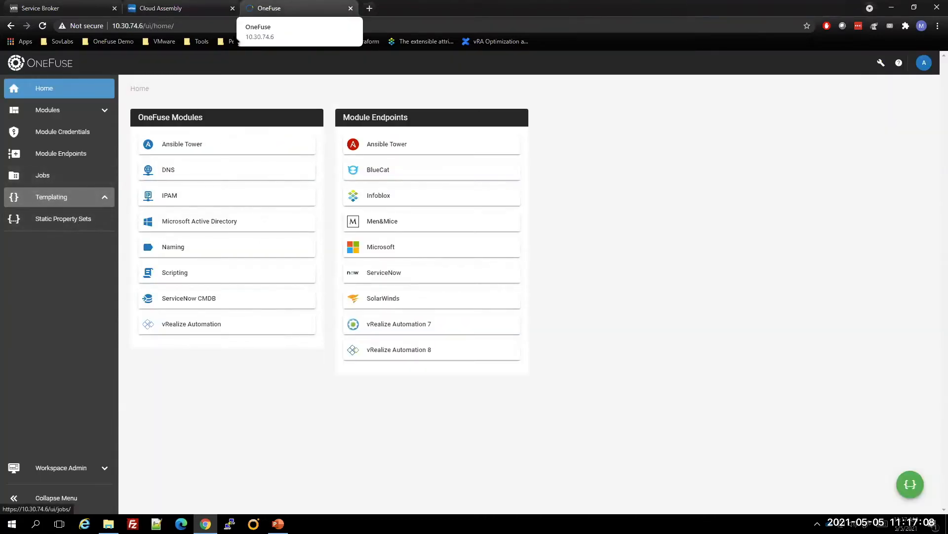
pyautogui.click(69, 223)
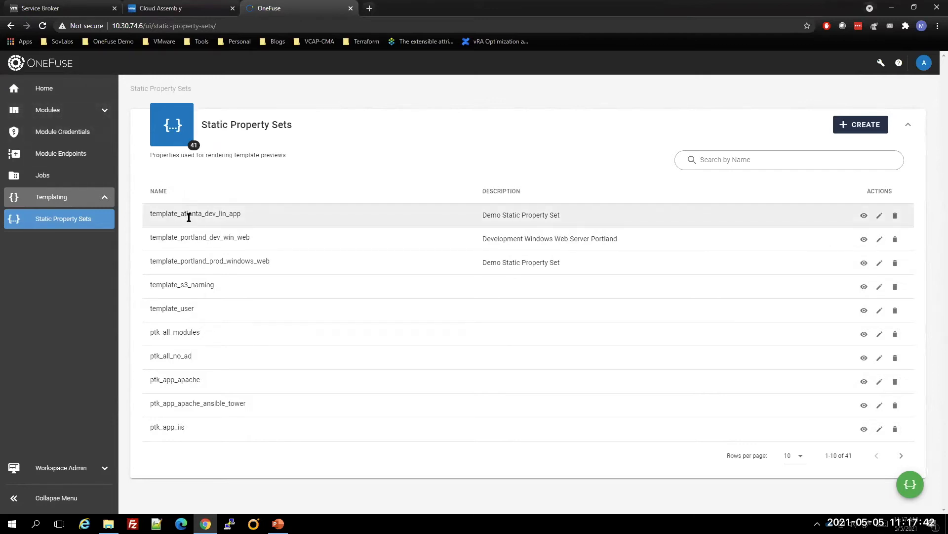
pyautogui.click(717, 153)
pyautogui.write('ptk_')
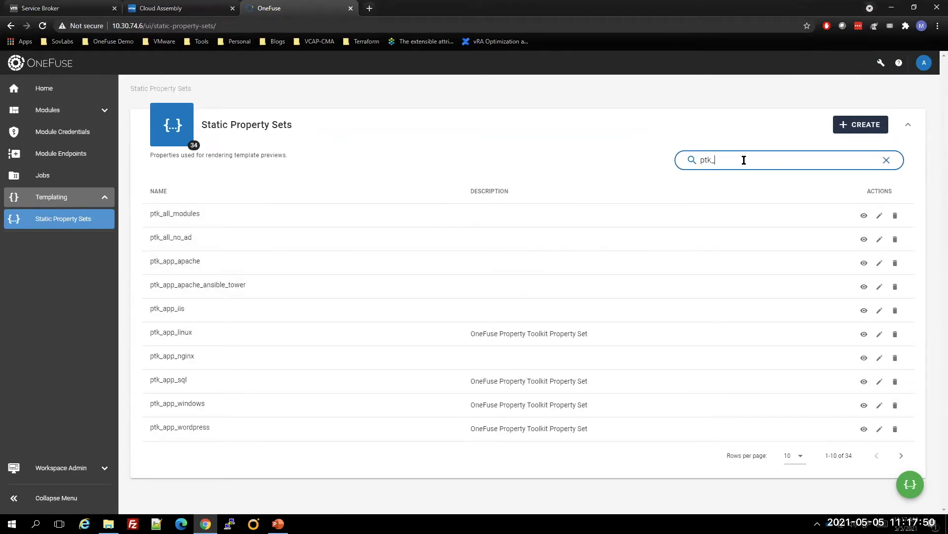
pyautogui.write('env')
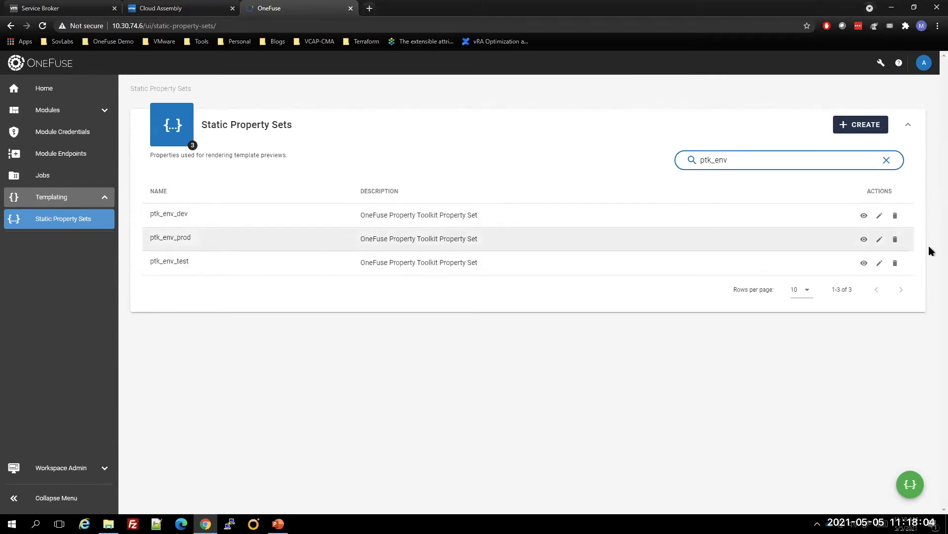
# Open the ptk_env_dev property set for editing and review its full list of JSON properties
pyautogui.click(879, 216)
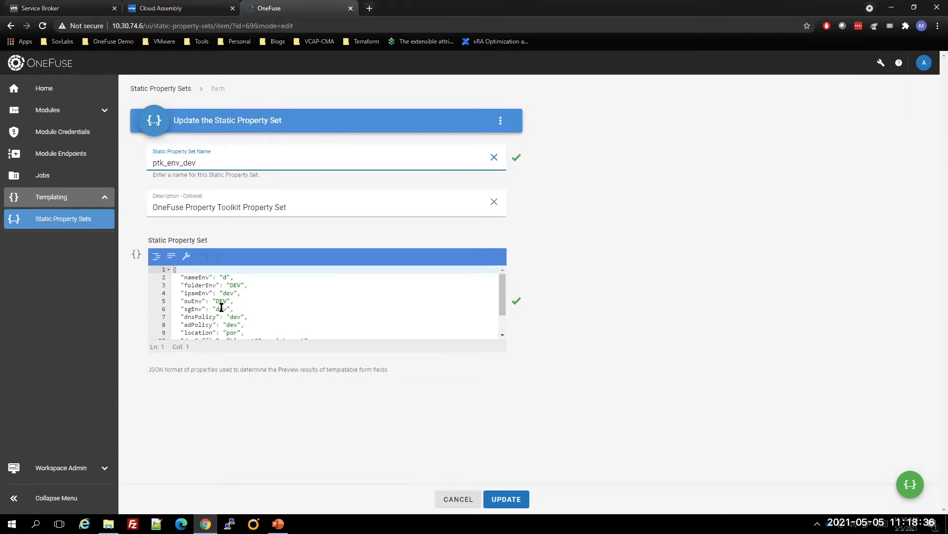
pyautogui.scroll(-1, 212, 311)
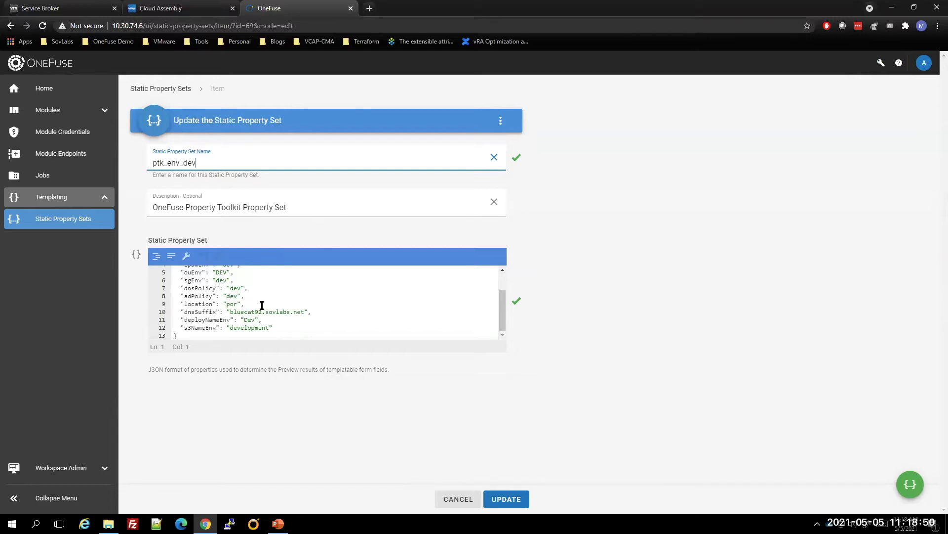
pyautogui.scroll(2, 263, 304)
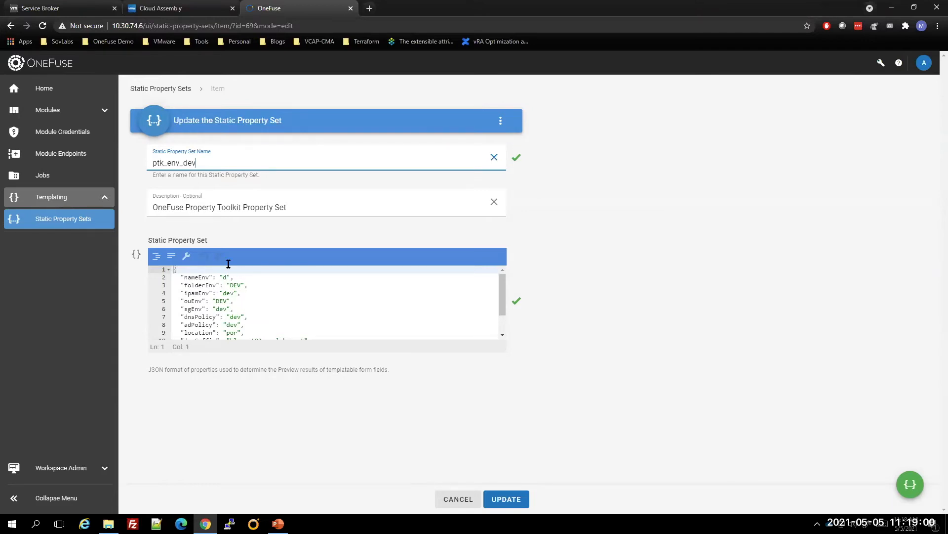
# Try extending the ouEnv value in the ptk_env_dev property set and leave the set without saving
pyautogui.click(227, 300)
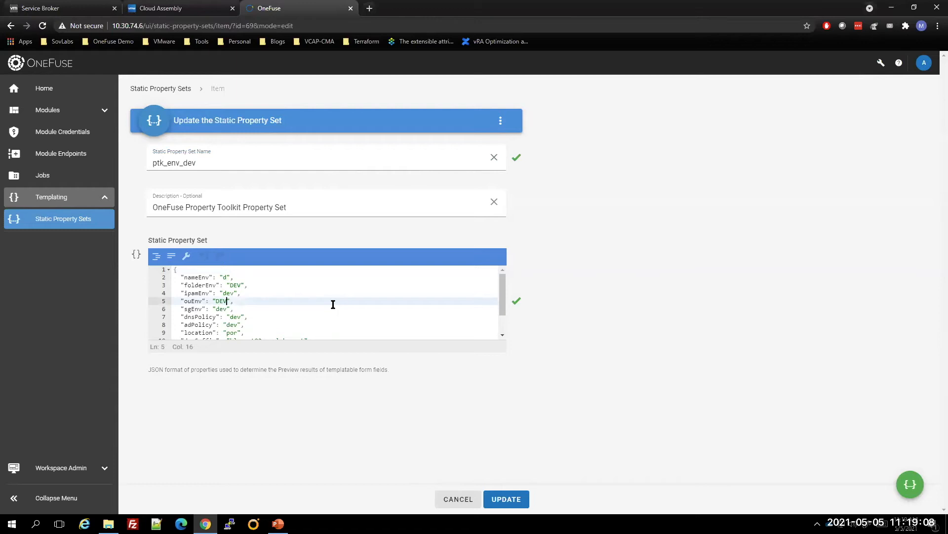
pyautogui.write('ELOP')
pyautogui.press('BackSpace')
pyautogui.press('BackSpace')
pyautogui.press('BackSpace')
pyautogui.write('V')
pyautogui.click(447, 503)
# Search the static property sets for ptk_os and open ptk_os_centos7 for editing
pyautogui.click(723, 163)
pyautogui.write('ptk_os')
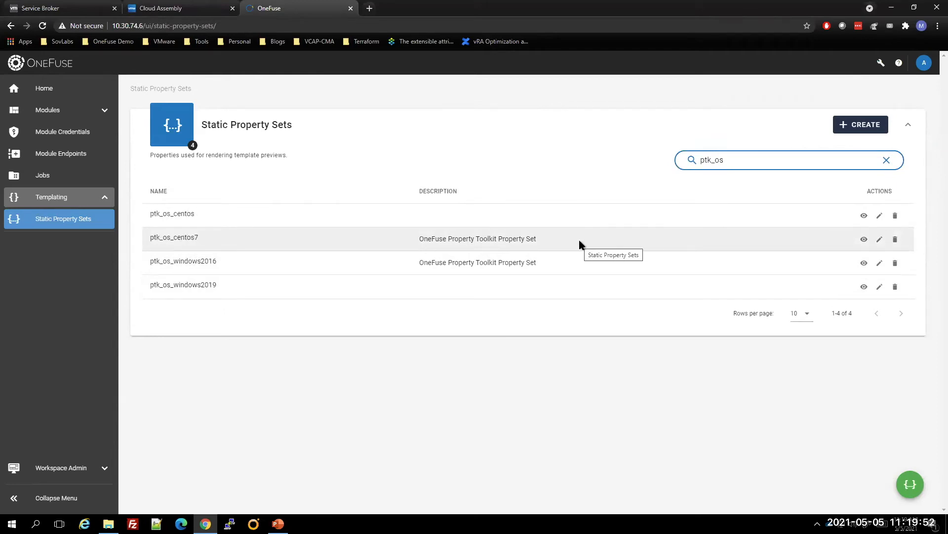
pyautogui.click(880, 239)
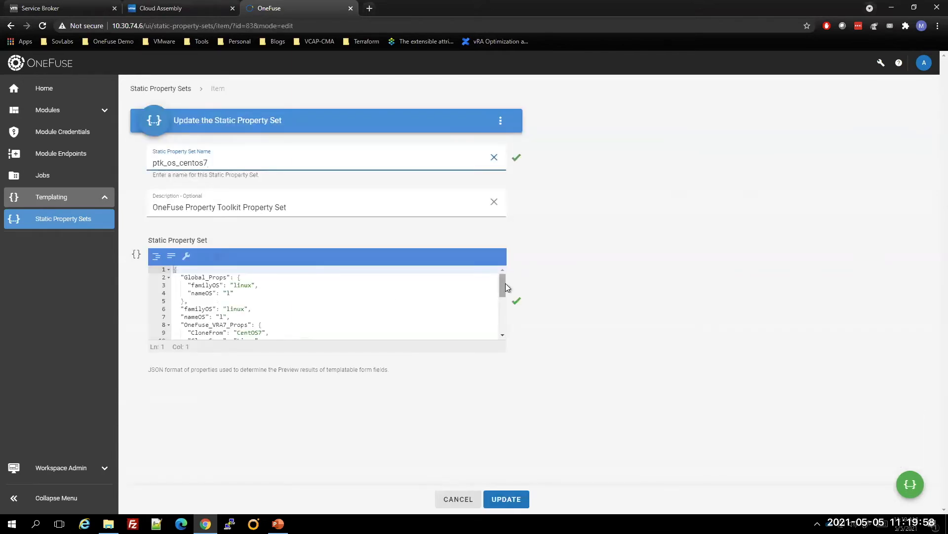
# Examine the familyOS, nameOS and OneFuse_VRA7_Props entries in the ptk_os_centos7 JSON
pyautogui.moveTo(501, 282); pyautogui.dragTo(506, 292)
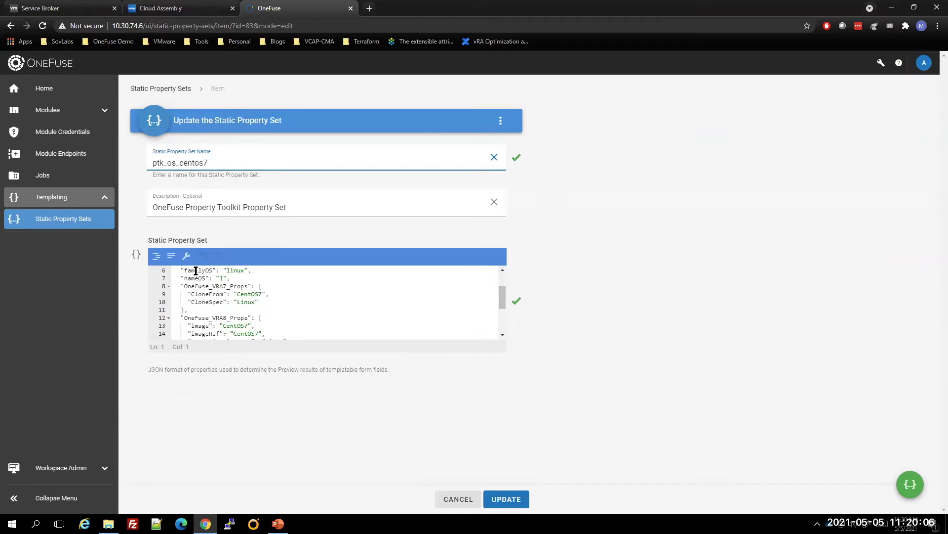
pyautogui.moveTo(227, 269); pyautogui.dragTo(247, 269)
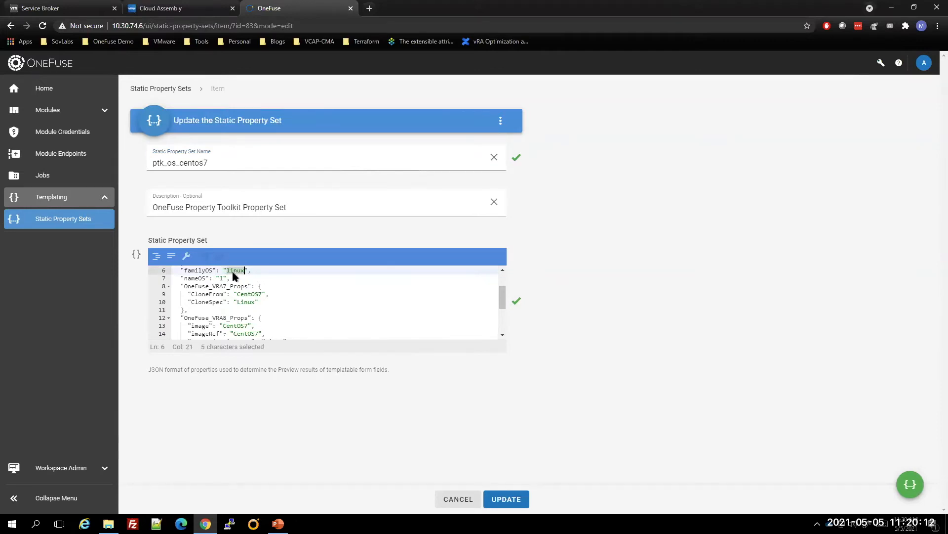
pyautogui.click(205, 279)
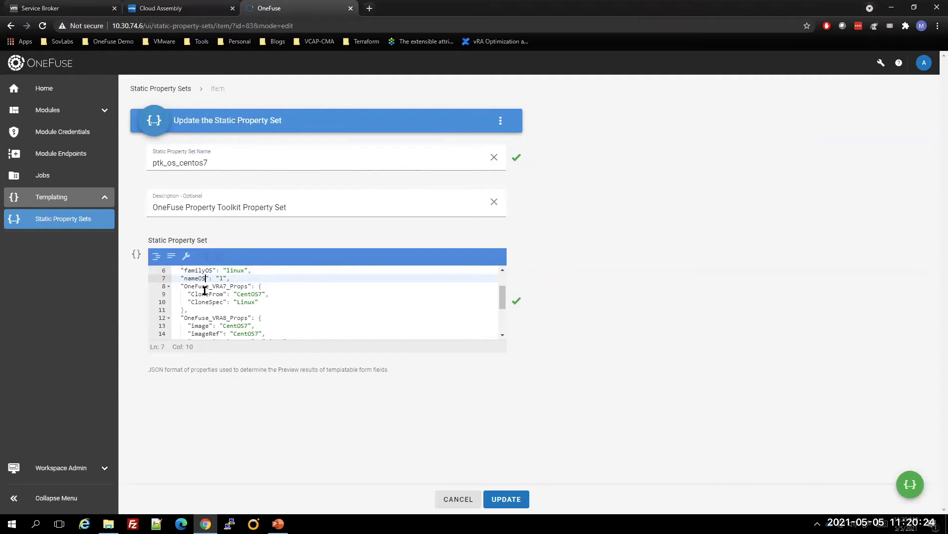
pyautogui.moveTo(183, 287); pyautogui.dragTo(248, 287)
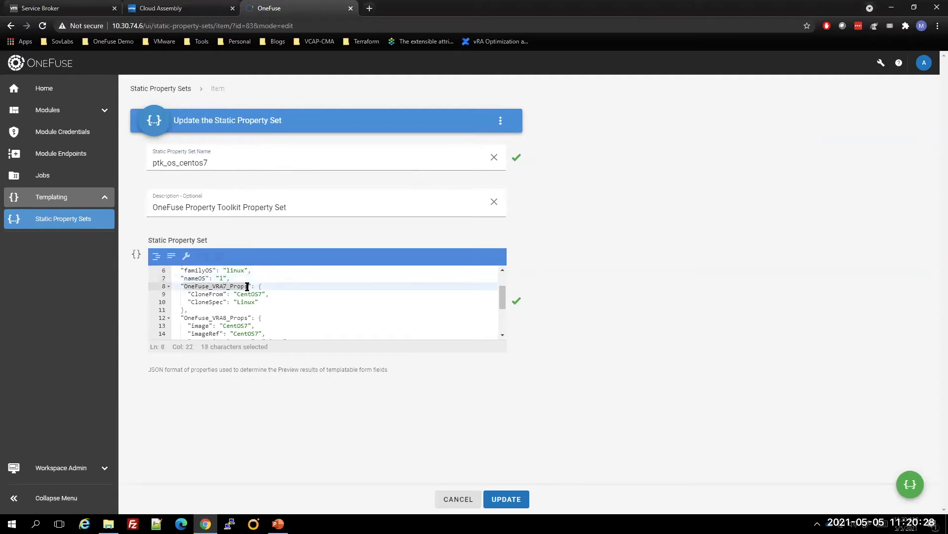
pyautogui.click(245, 289)
pyautogui.moveTo(184, 286); pyautogui.dragTo(223, 287)
pyautogui.click(223, 290)
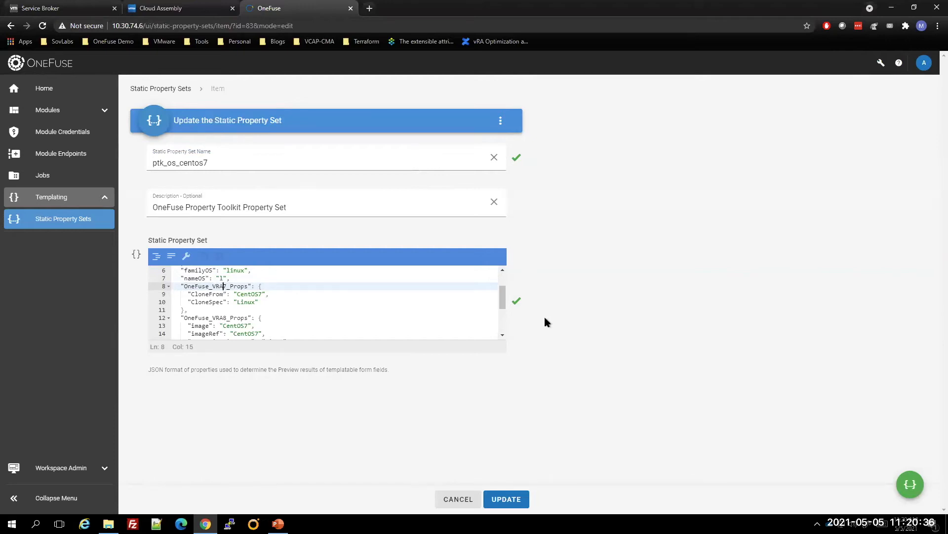
# Review the CloneFrom property and the OneFuse_VRA8_Props and OneFuse_TF_Props groups, and close ptk_os_centos7 without saving
pyautogui.moveTo(503, 296); pyautogui.dragTo(504, 301)
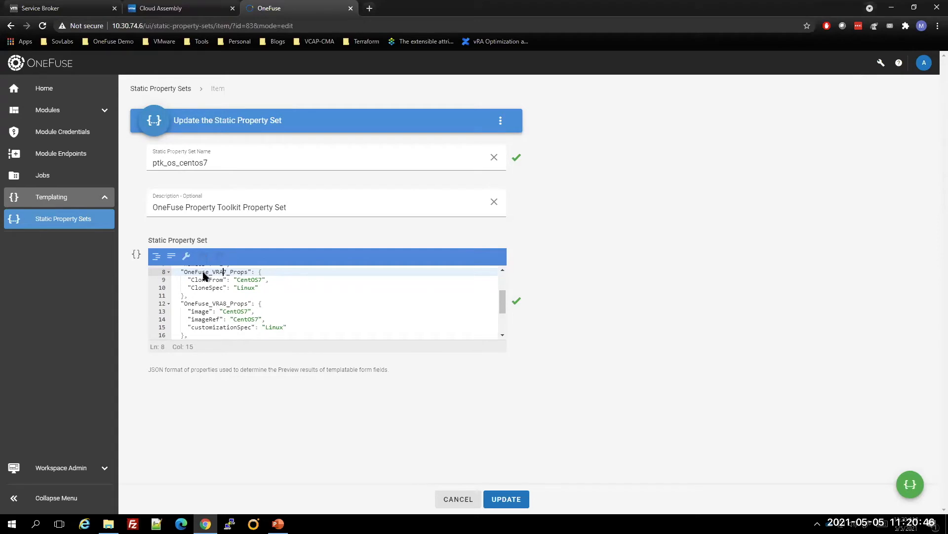
pyautogui.moveTo(191, 280); pyautogui.dragTo(222, 280)
pyautogui.click(221, 279)
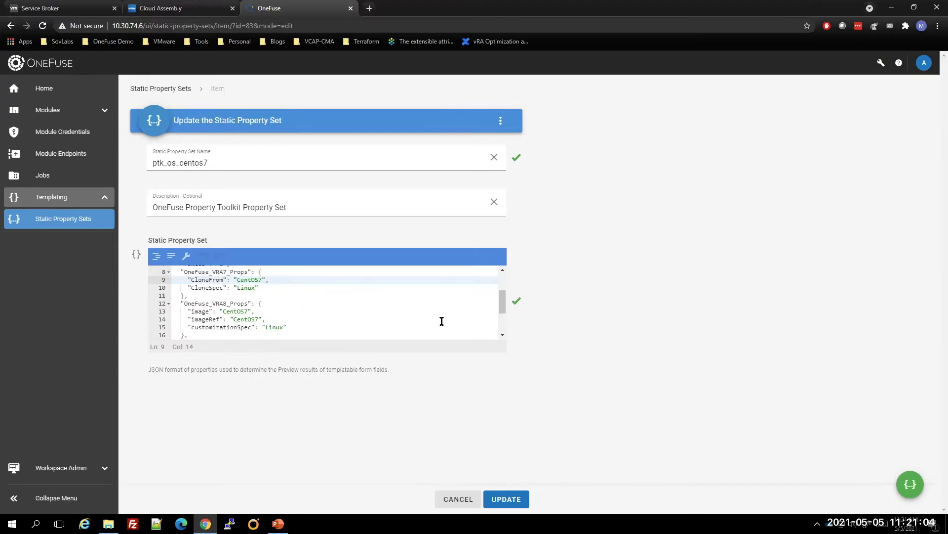
pyautogui.moveTo(504, 305); pyautogui.dragTo(505, 306)
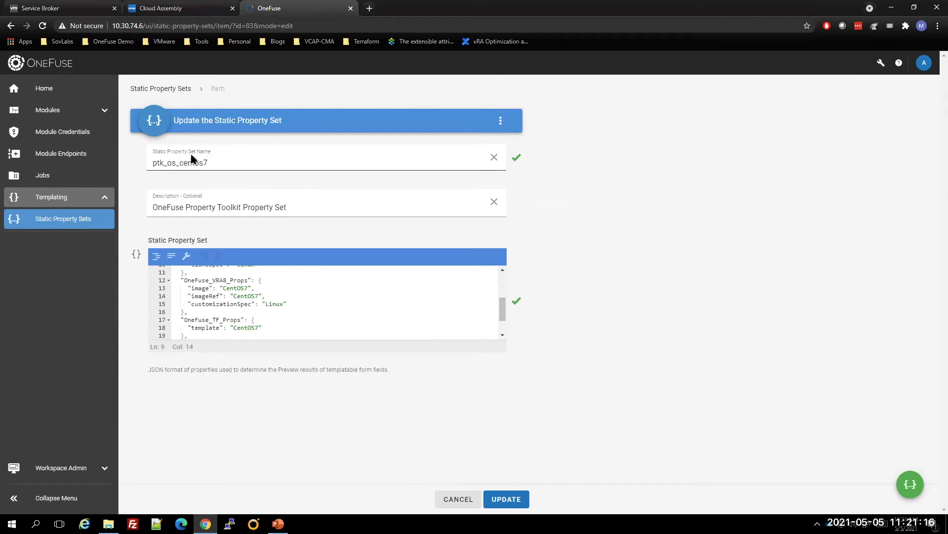
pyautogui.scroll(4, 289, 296)
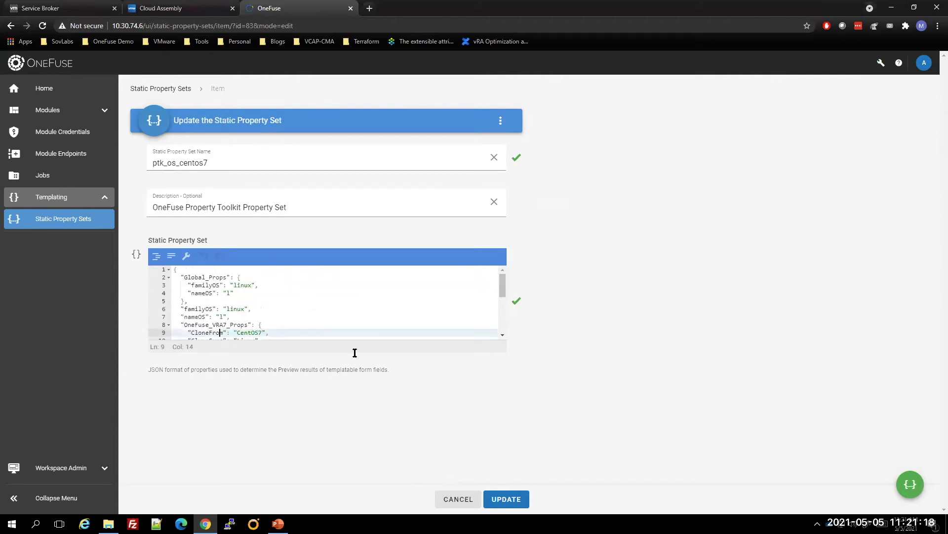
pyautogui.click(455, 499)
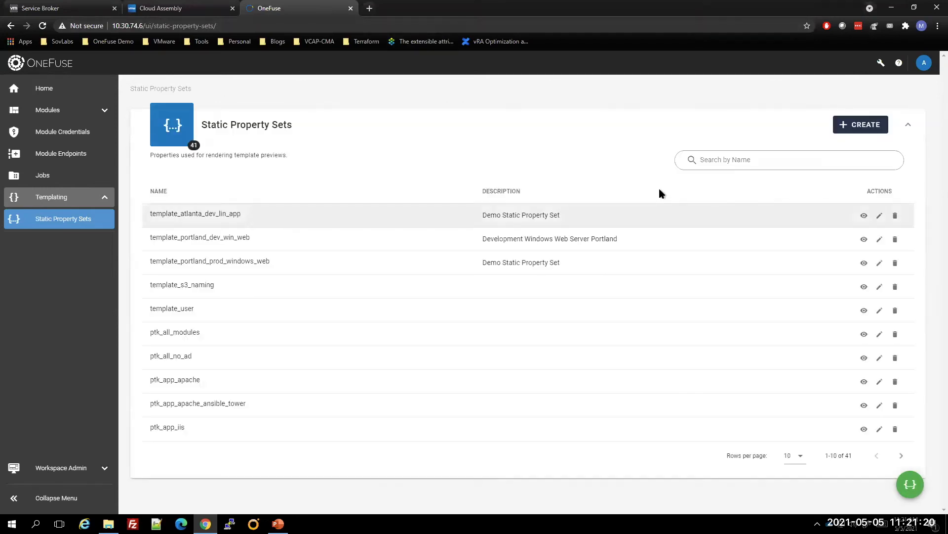
# Search the static property sets for ptk_app and open ptk_app_apache for editing
pyautogui.click(717, 162)
pyautogui.write('ptk_app')
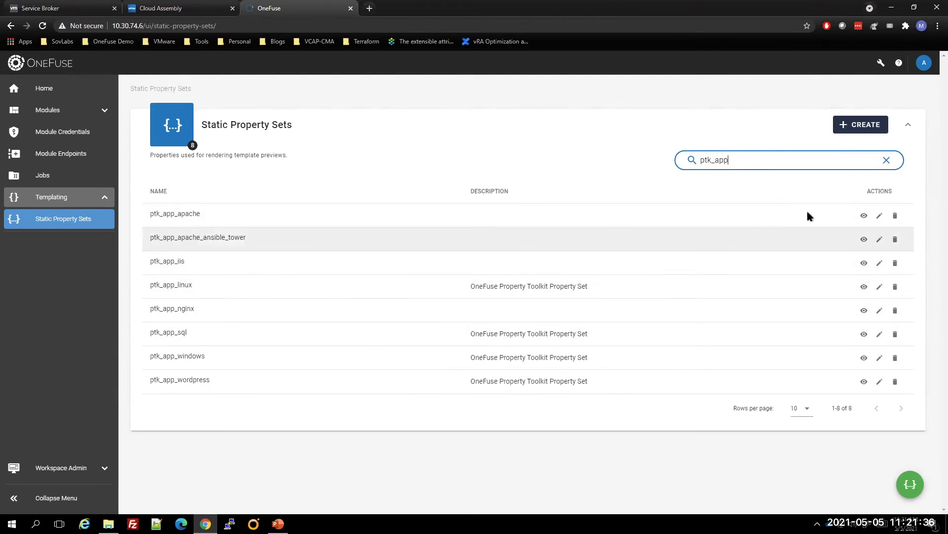
pyautogui.click(880, 217)
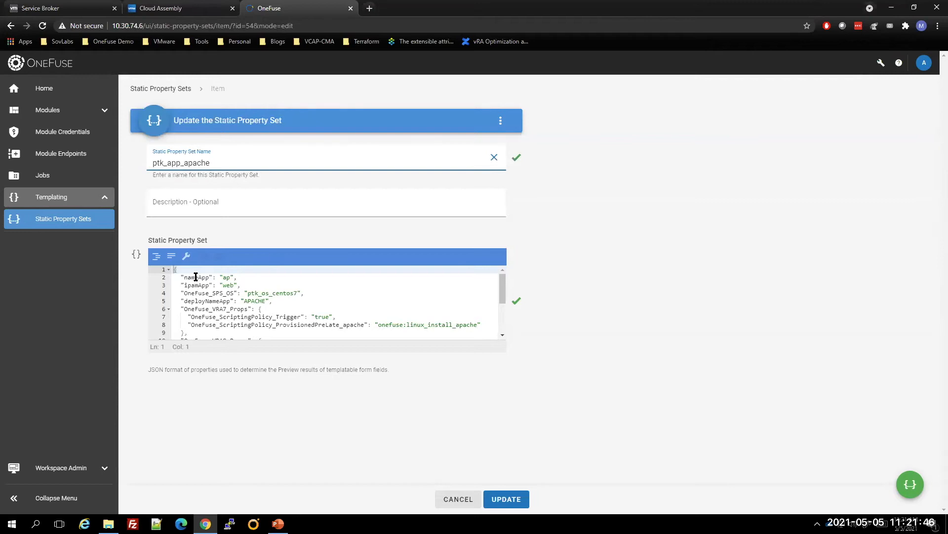
# Highlight the OneFuse_SPS_OS property and its ptk_os_centos7 value in the ptk_app_apache JSON
pyautogui.moveTo(183, 293); pyautogui.dragTo(304, 293)
pyautogui.click(190, 293)
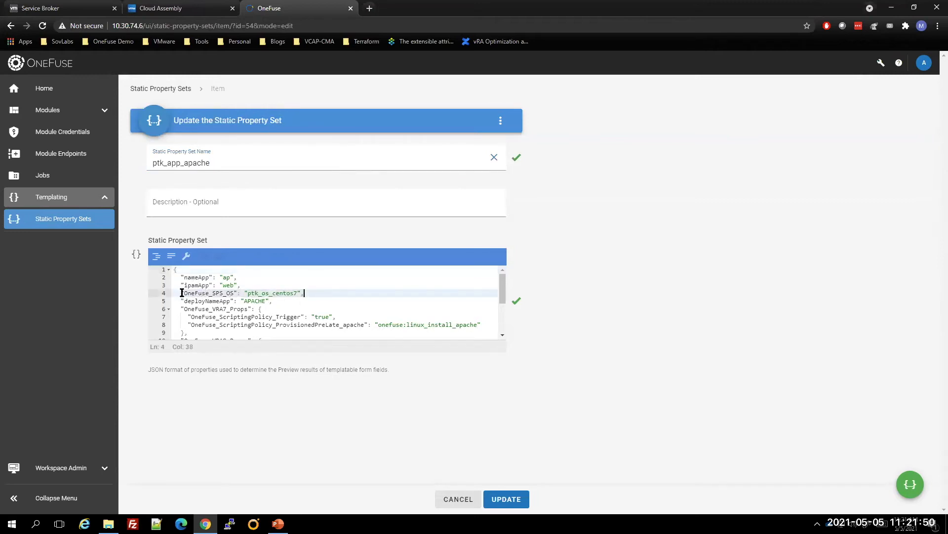
pyautogui.moveTo(183, 293); pyautogui.dragTo(221, 294)
pyautogui.click(218, 293)
pyautogui.moveTo(296, 292)
pyautogui.mouseDown()
pyautogui.moveTo(243, 292)
pyautogui.moveTo(296, 293)
pyautogui.mouseUp()
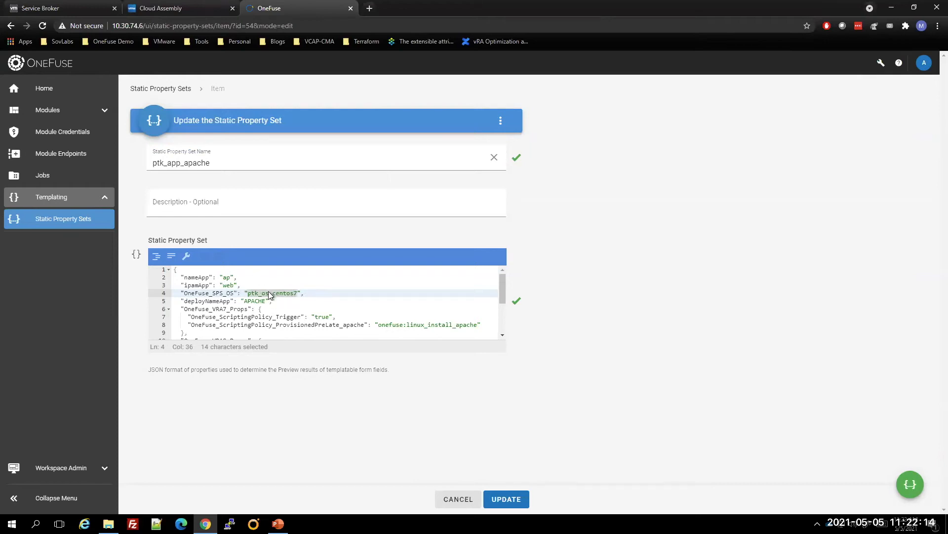
pyautogui.click(291, 293)
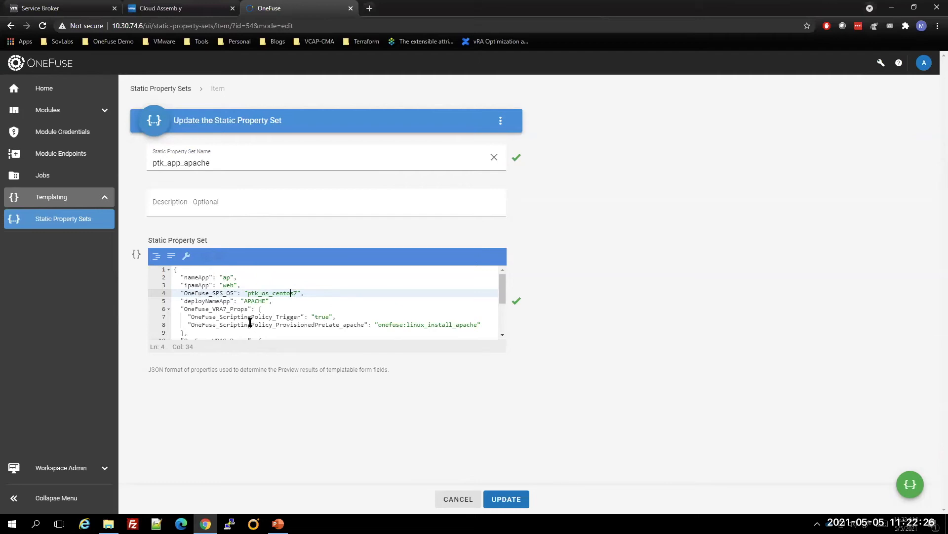
# Examine the linux_install_apache scripting policy under OneFuse_VRA8_Props and close ptk_app_apache without saving
pyautogui.scroll(-1, 250, 322)
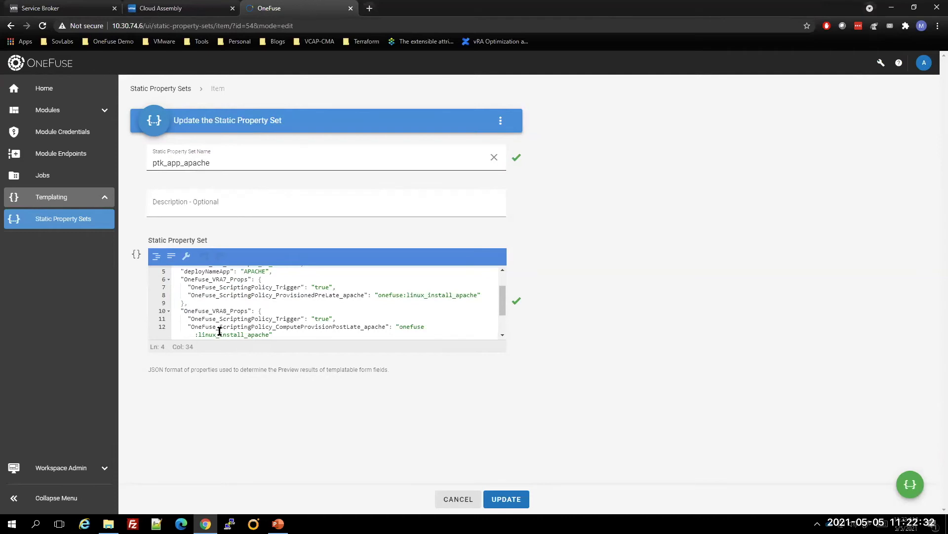
pyautogui.moveTo(193, 326); pyautogui.dragTo(267, 329)
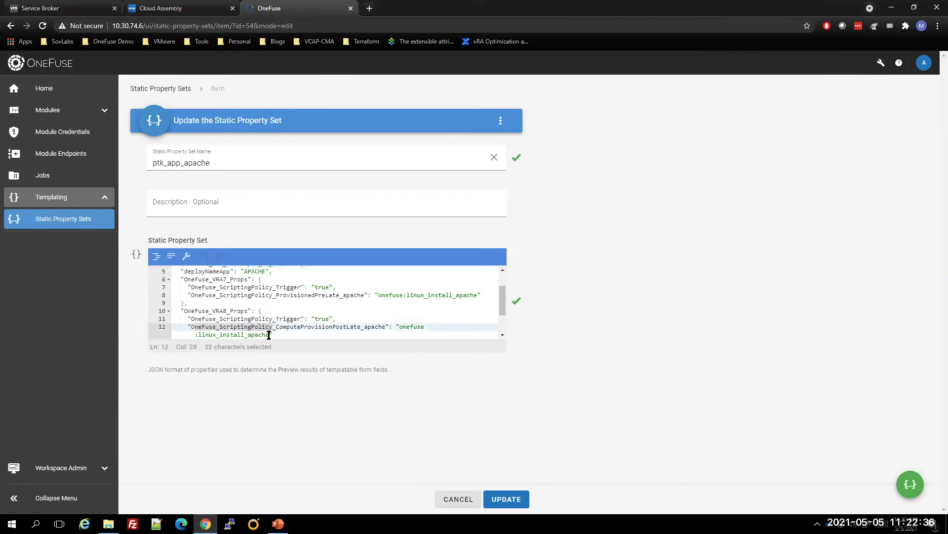
pyautogui.click(238, 336)
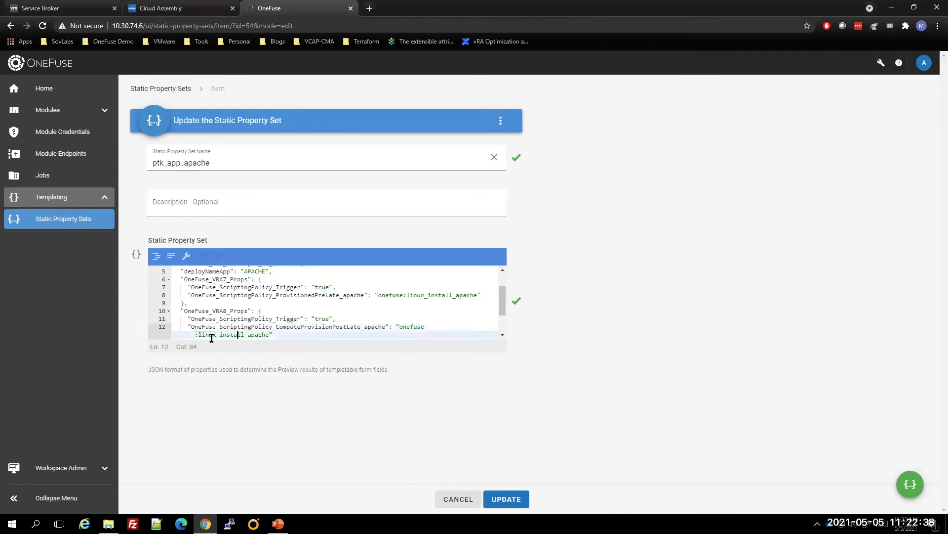
pyautogui.moveTo(201, 335); pyautogui.dragTo(268, 334)
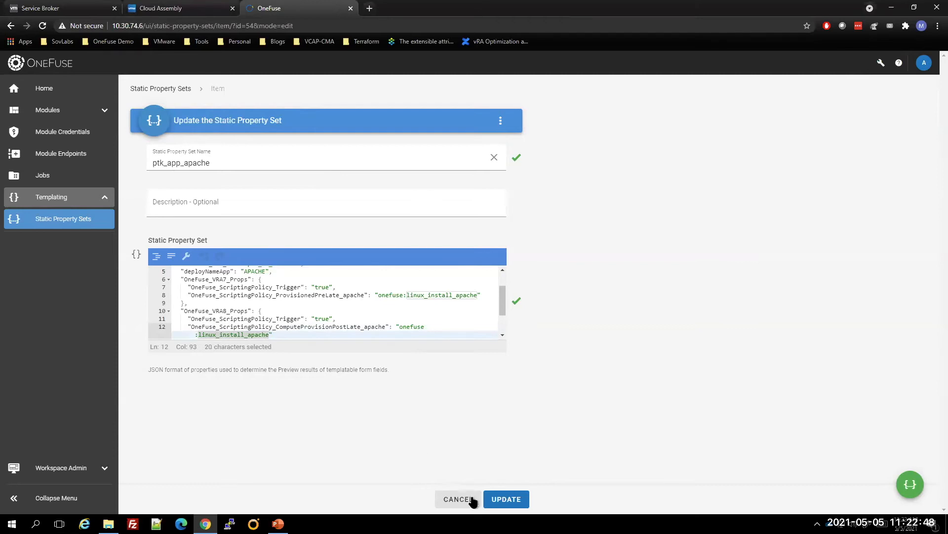
pyautogui.click(456, 499)
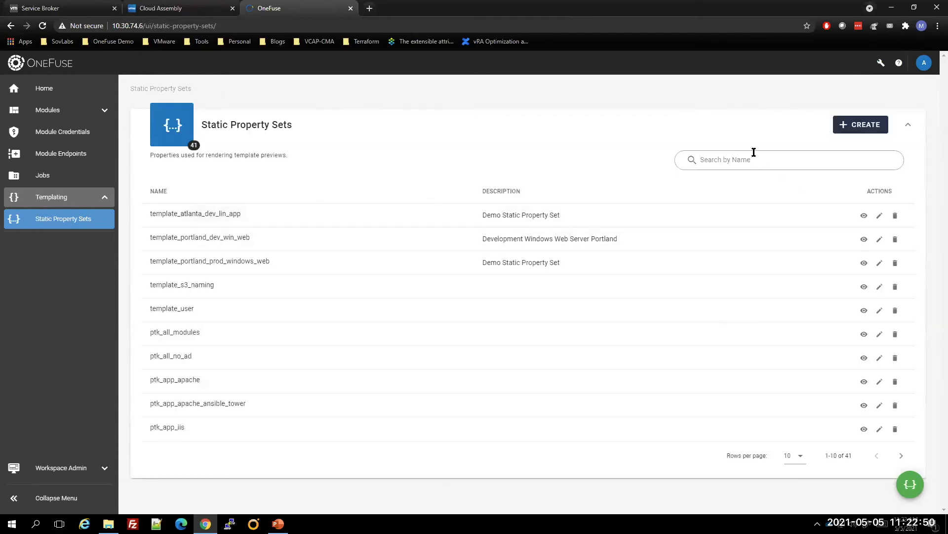
# Search for ptk_app again, open ptk_app_windows to view its properties, and close it without saving
pyautogui.click(748, 158)
pyautogui.write('ptk_app')
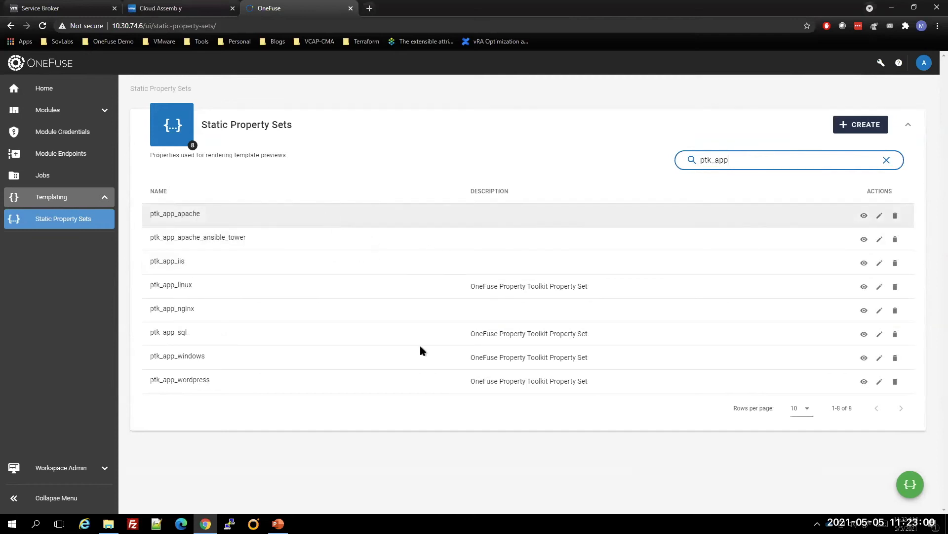
pyautogui.click(880, 358)
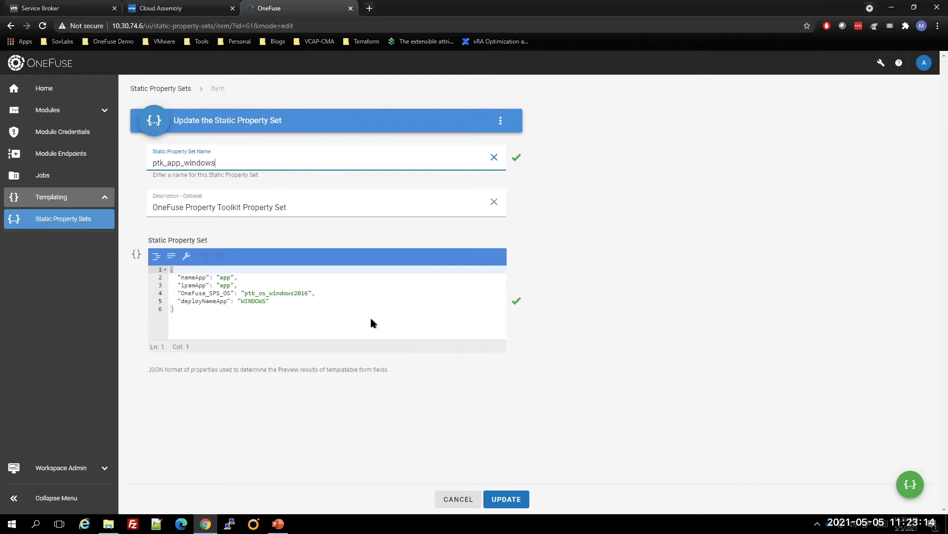
pyautogui.click(465, 503)
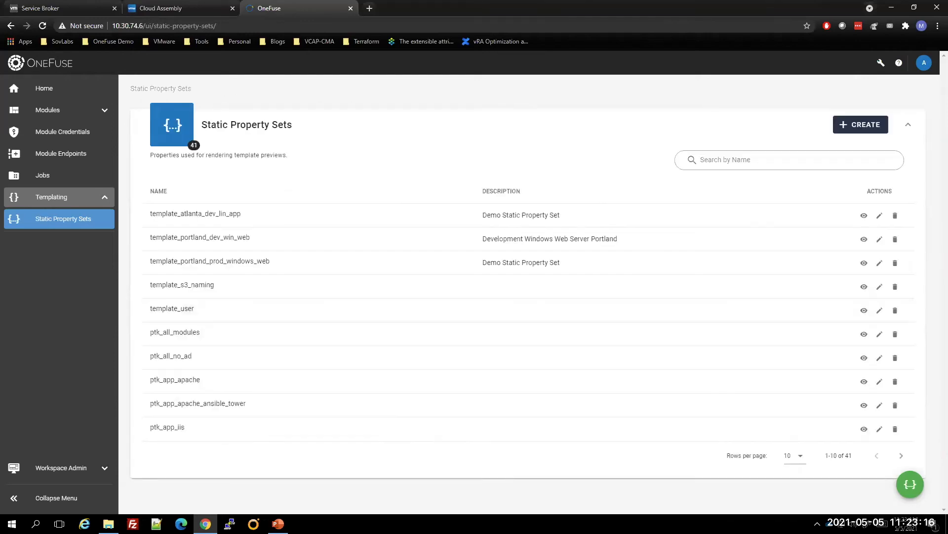
# Switch to the running PowerPoint slide show on the Property Toolkit
pyautogui.click(278, 524)
pyautogui.click(363, 307)
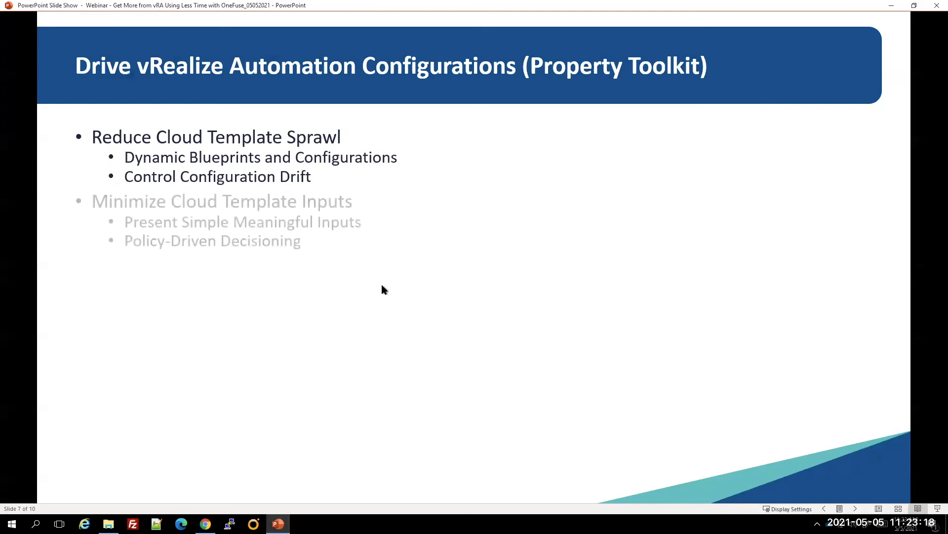